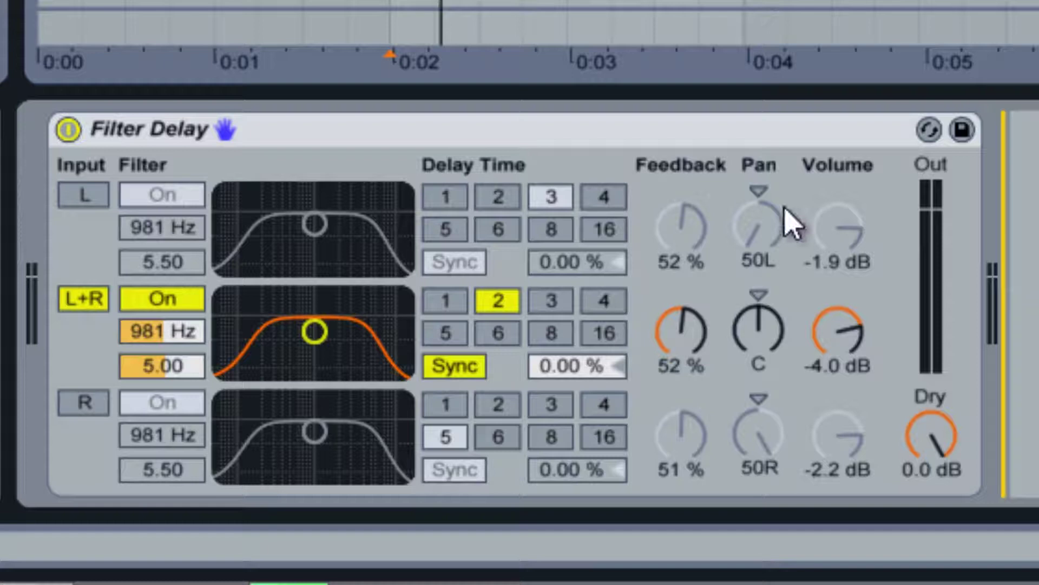
Toggle the left, right and L+R lanes so only the L+R lane stays active
left_click(93, 198)
left_click(89, 406)
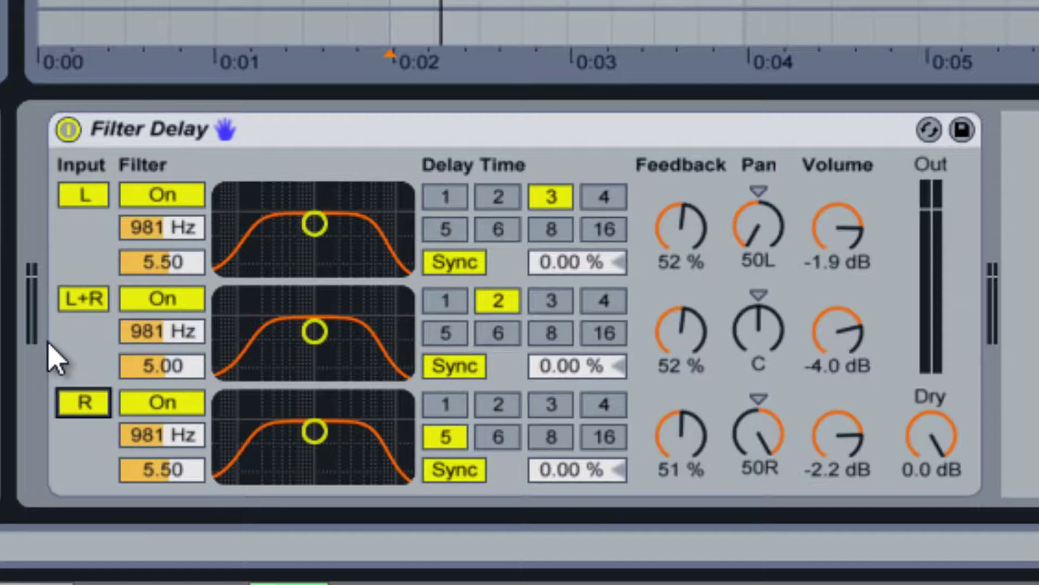
left_click(86, 297)
left_click(89, 397)
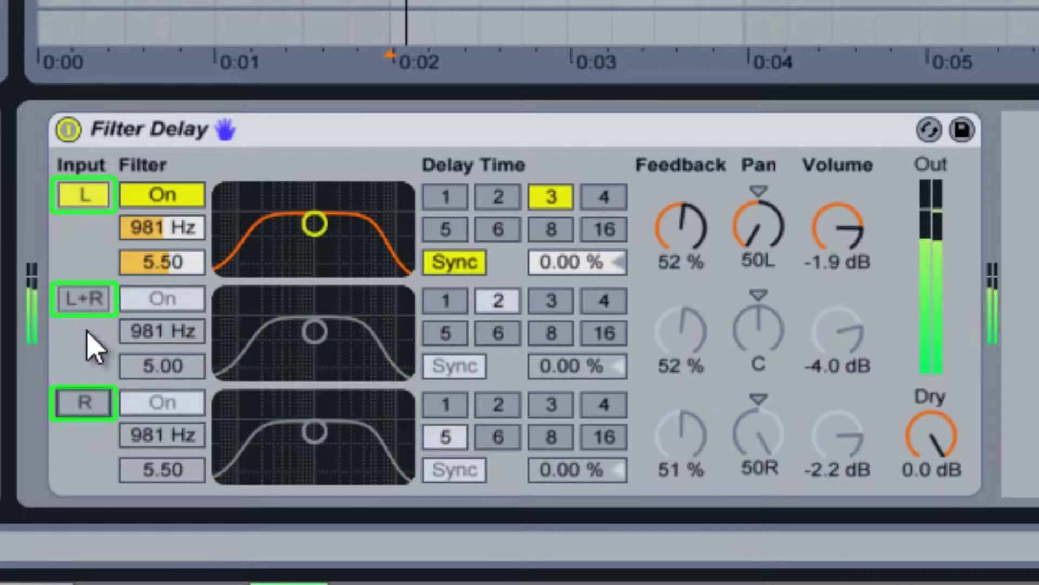
left_click(91, 401)
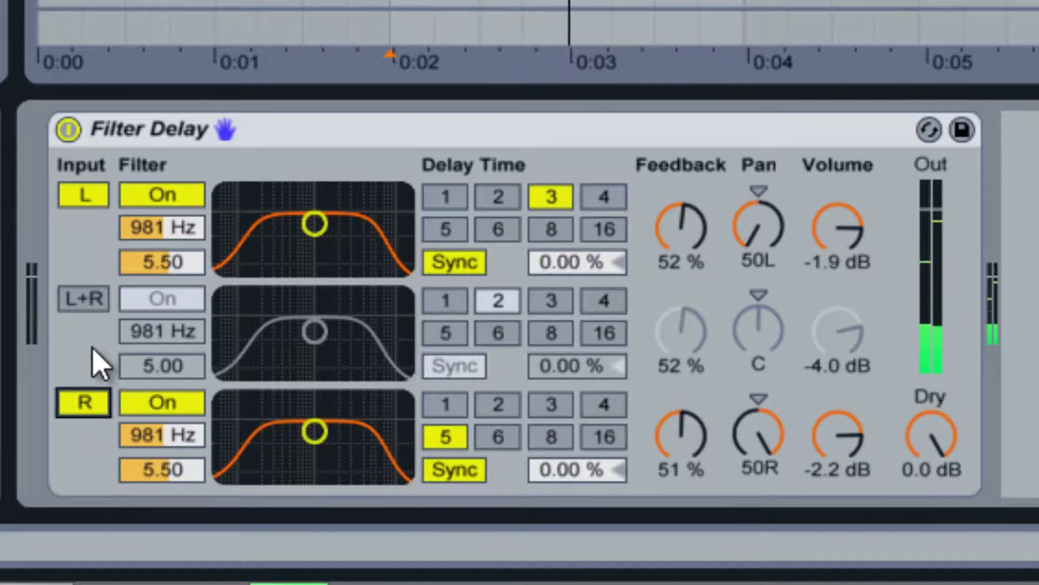
left_click(85, 203)
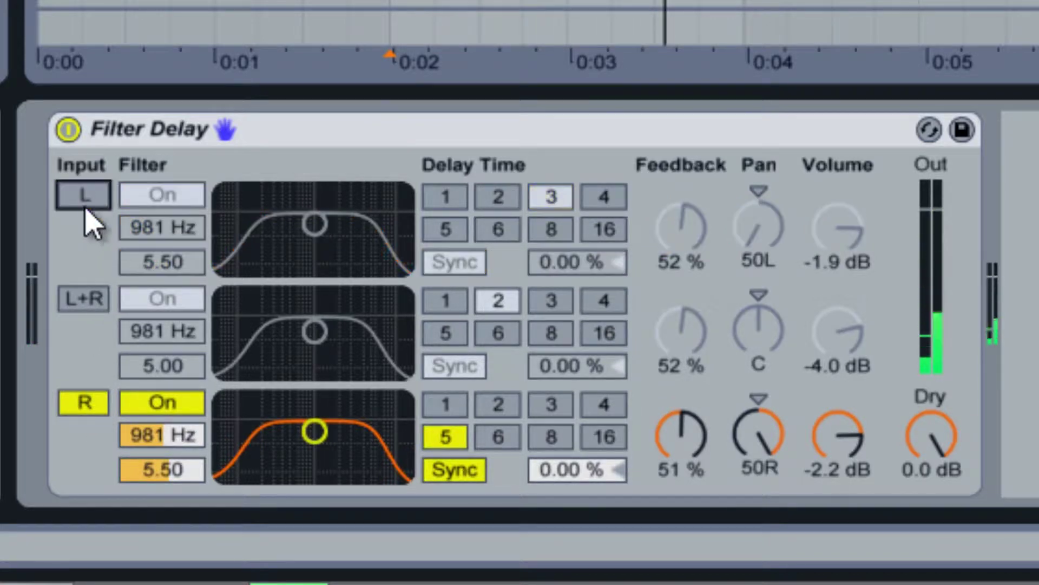
left_click(90, 411)
left_click(90, 301)
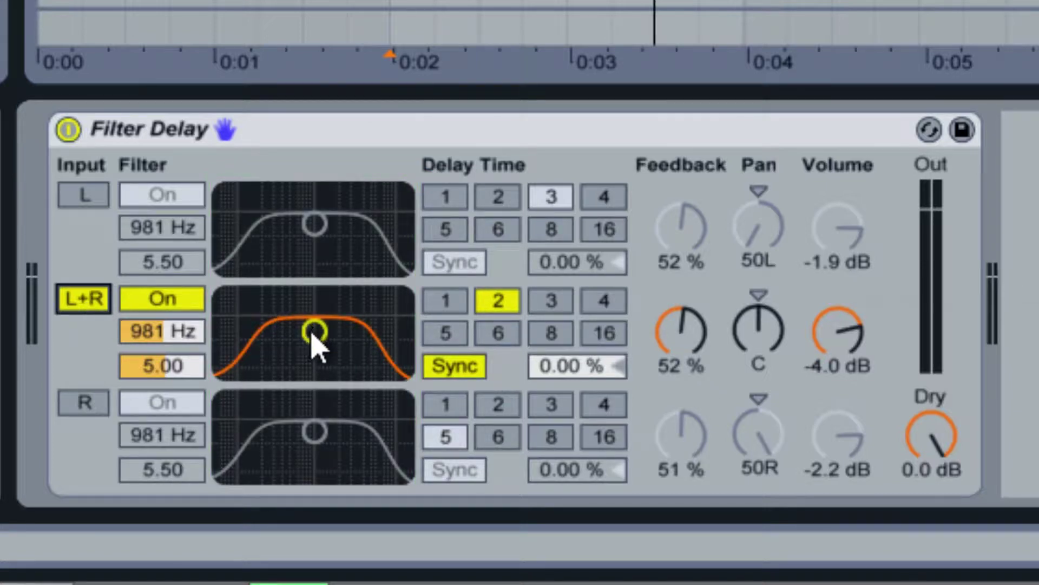
Narrow the L+R filter band to a 4.09 width and raise its centre frequency
mouse_move(311, 335)
left_mouse_down()
mouse_move(311, 315)
mouse_move(283, 362)
mouse_move(347, 359)
mouse_move(309, 345)
mouse_move(312, 333)
left_mouse_up()
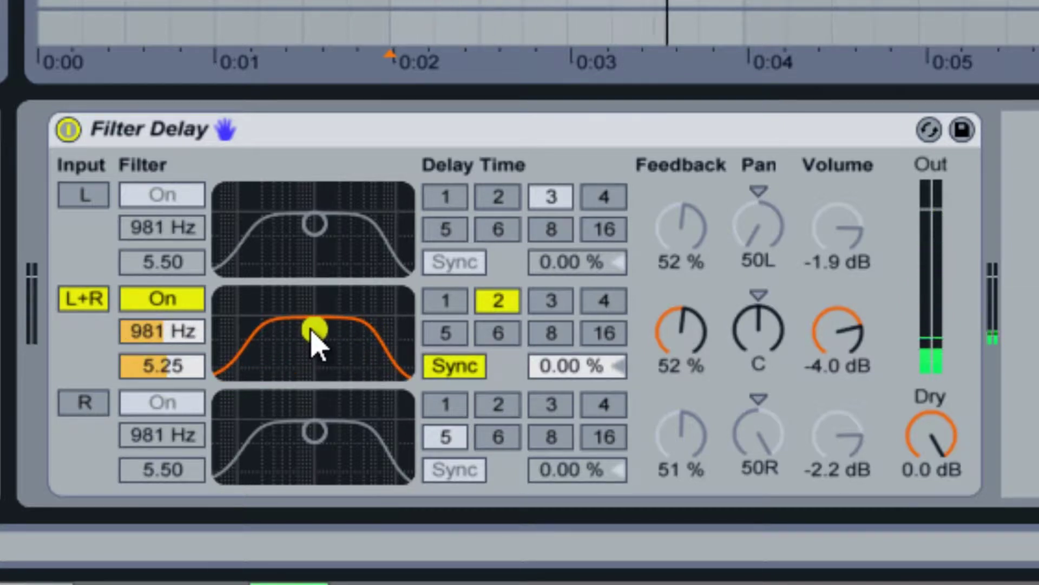
left_click_drag(184, 332, 185, 329)
left_click_drag(181, 372, 178, 349)
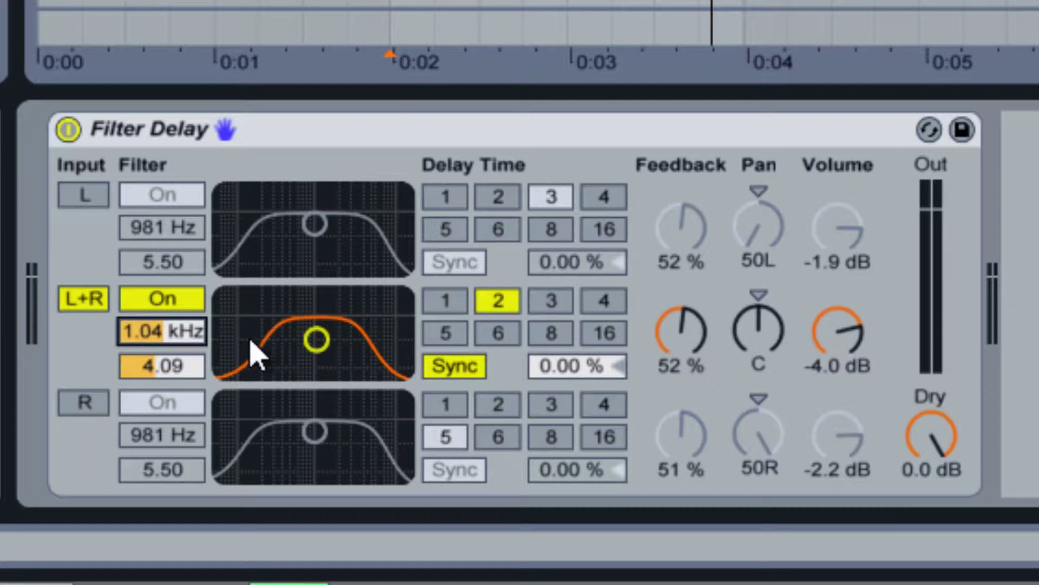
Audition L+R synced delay times 1, 2, 3 and 4, settling on 2
left_click(444, 299)
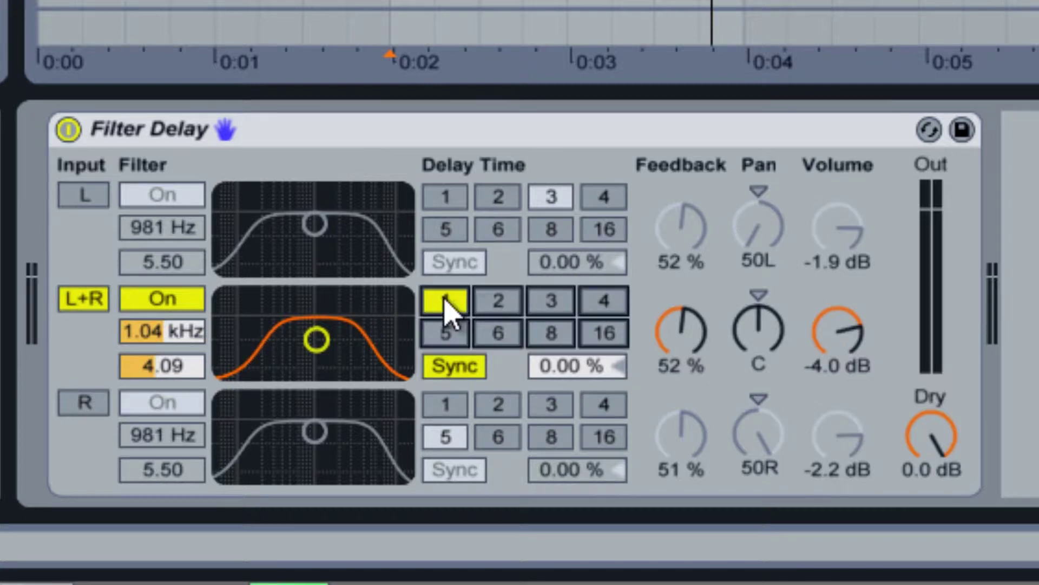
left_click(496, 301)
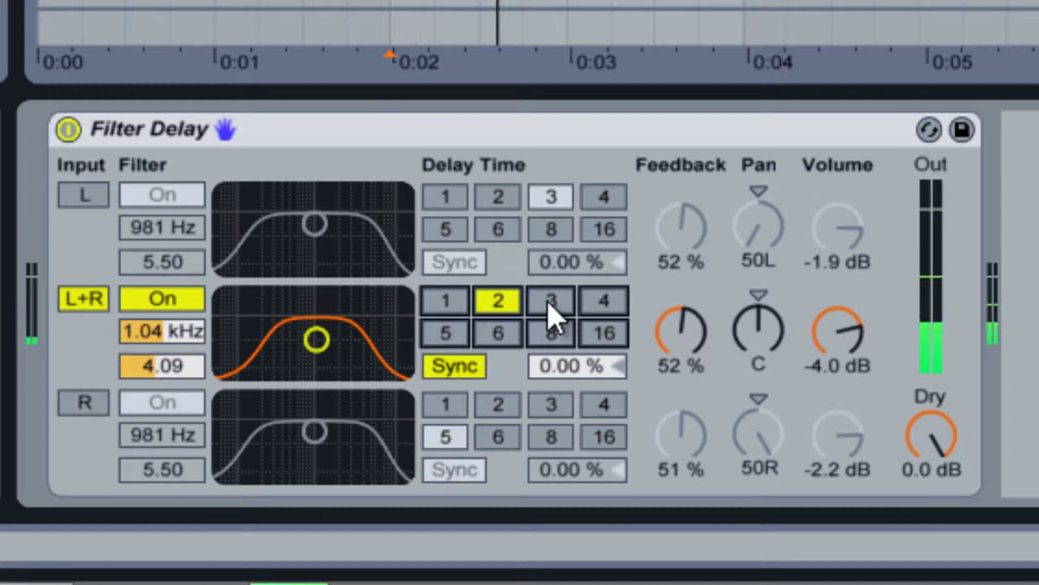
left_click(548, 303)
left_click(604, 302)
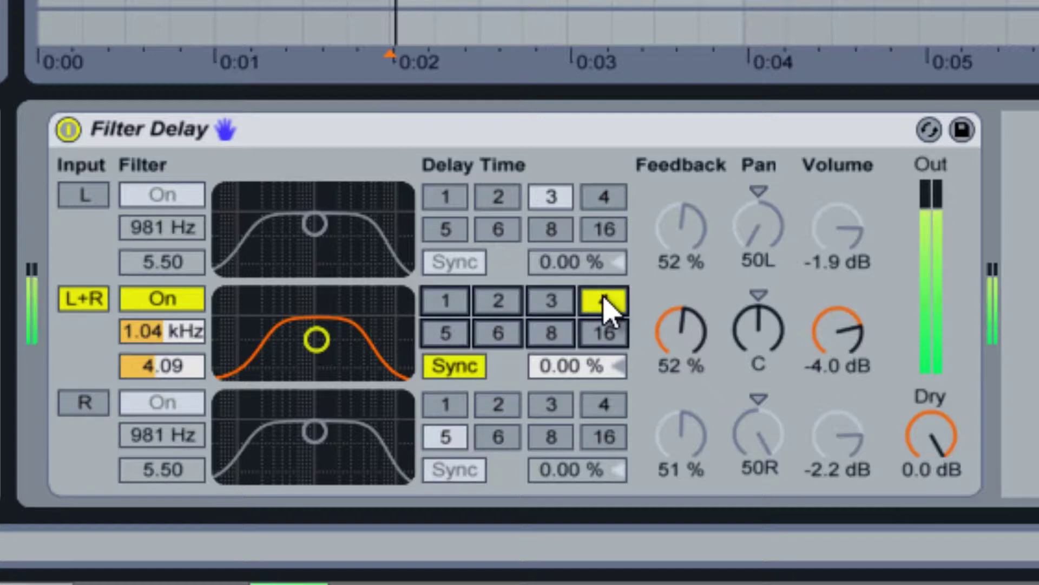
left_click(502, 304)
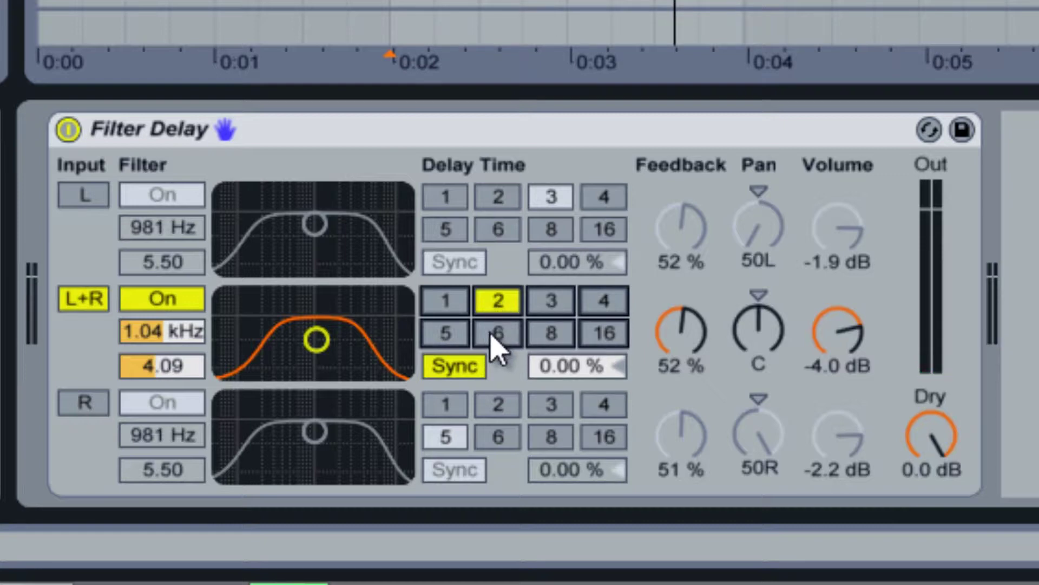
Switch the L+R delay from Sync to Time mode and set it to 212 ms
left_click(477, 382)
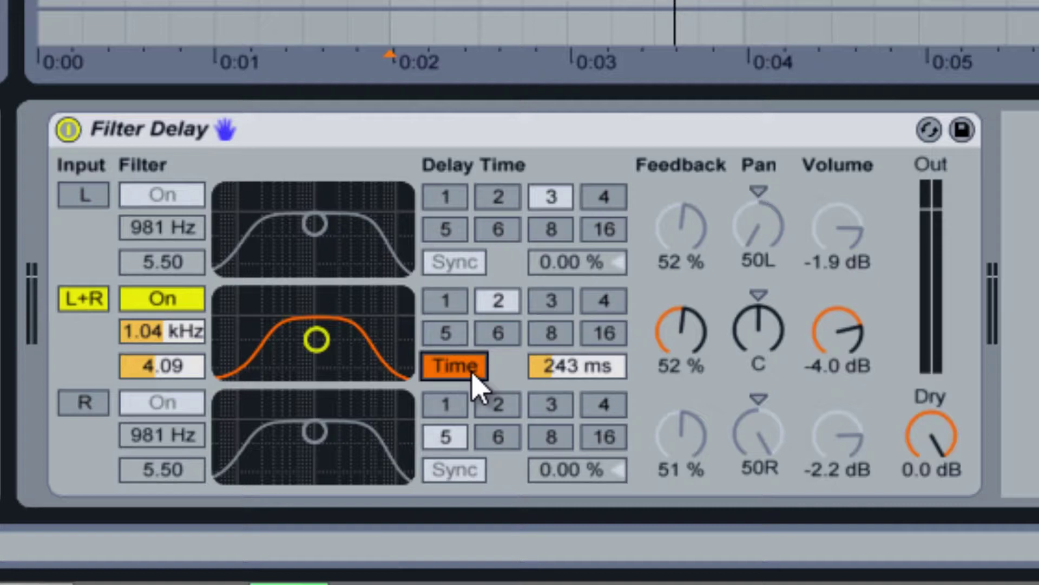
left_click(597, 375)
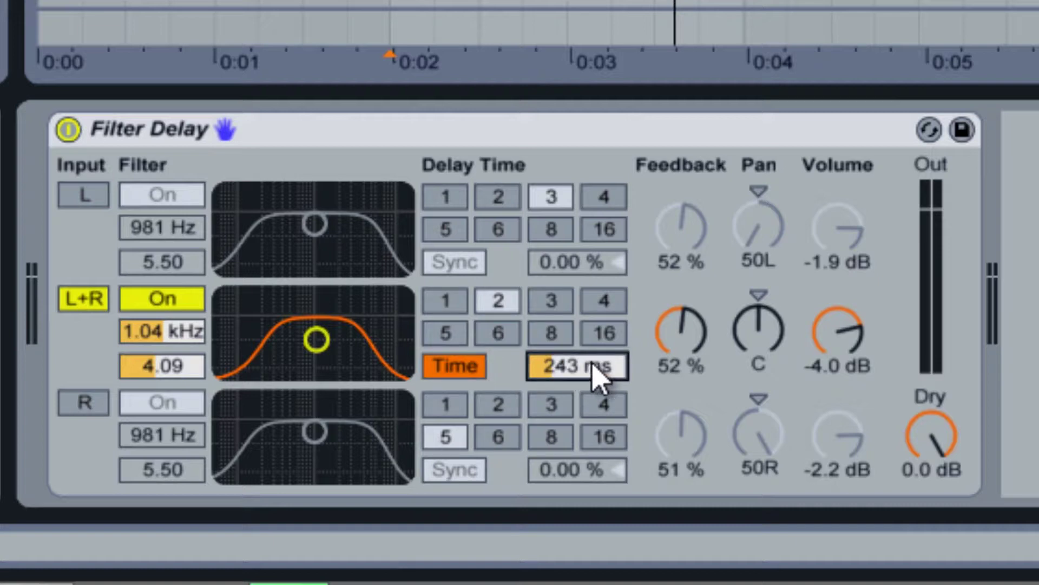
left_click_drag(592, 367, 592, 367)
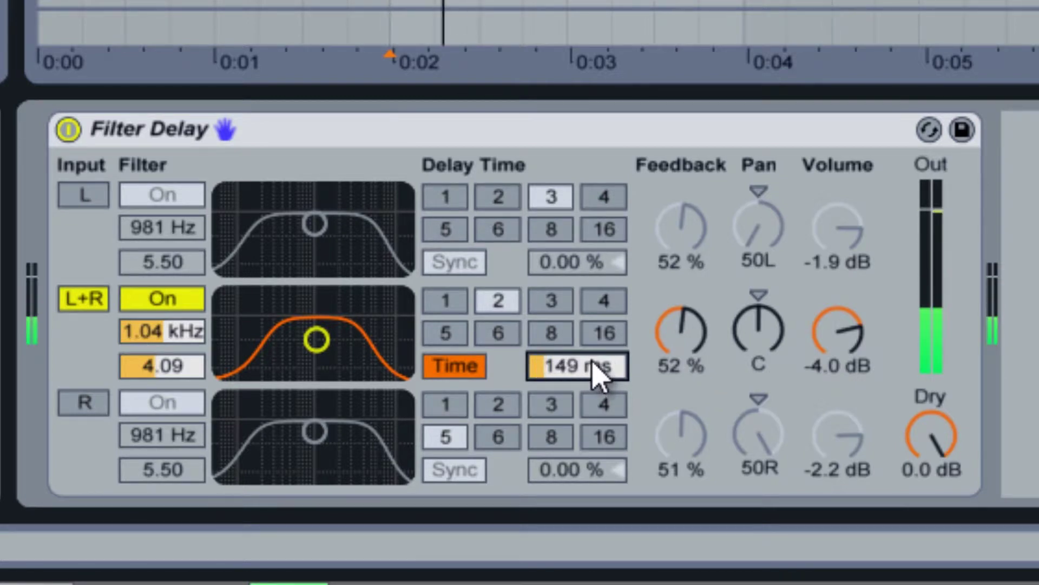
scroll(596, 368, "down", 2)
scroll(596, 368, "up", 5)
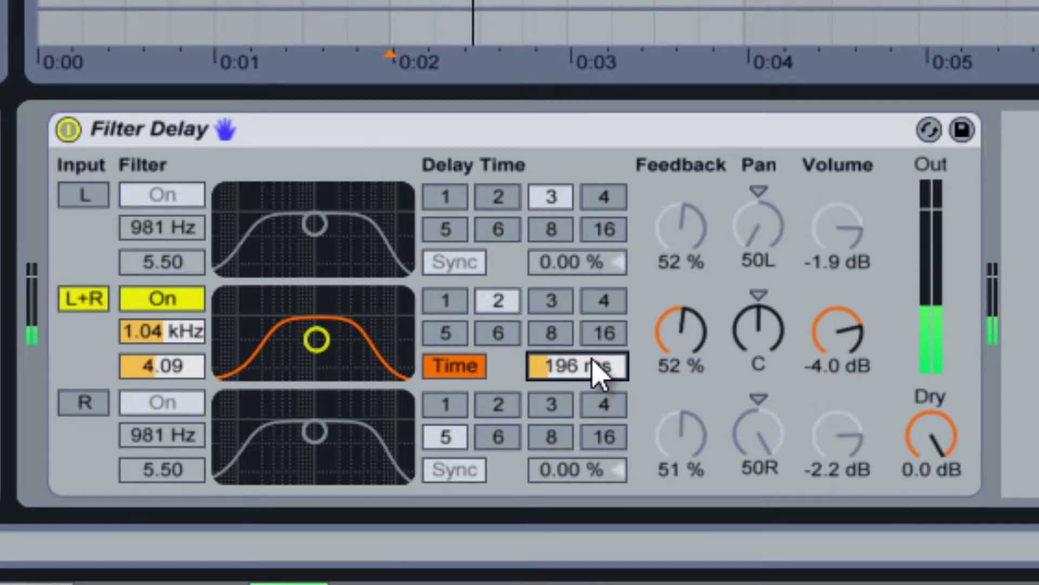
scroll(594, 362, "up", 1)
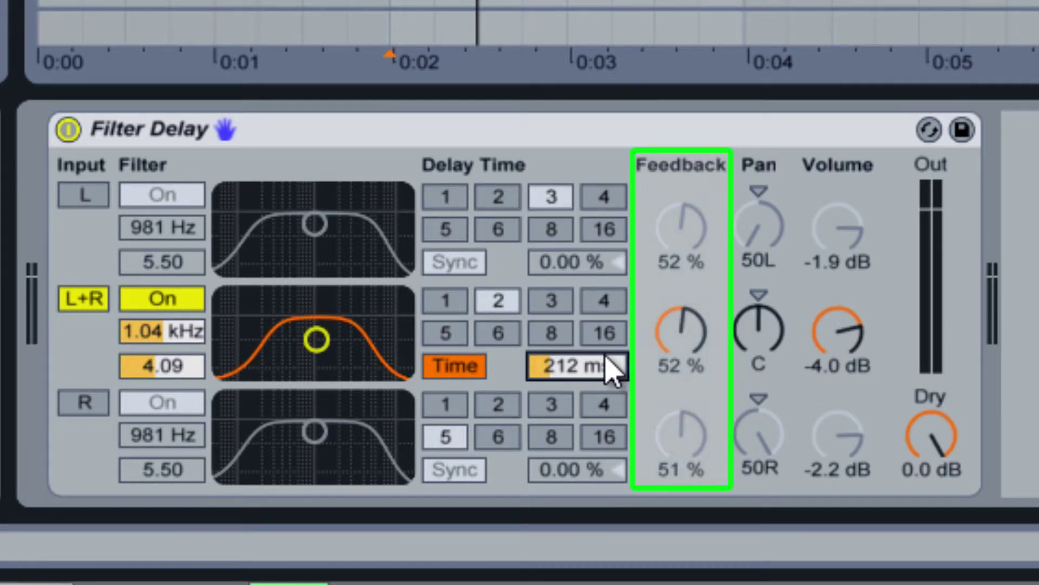
Adjust the L+R feedback toward 48% and try the pan, leaving it centred at C
left_click(685, 333)
left_click_drag(685, 333, 683, 333)
key("ctrl+z")
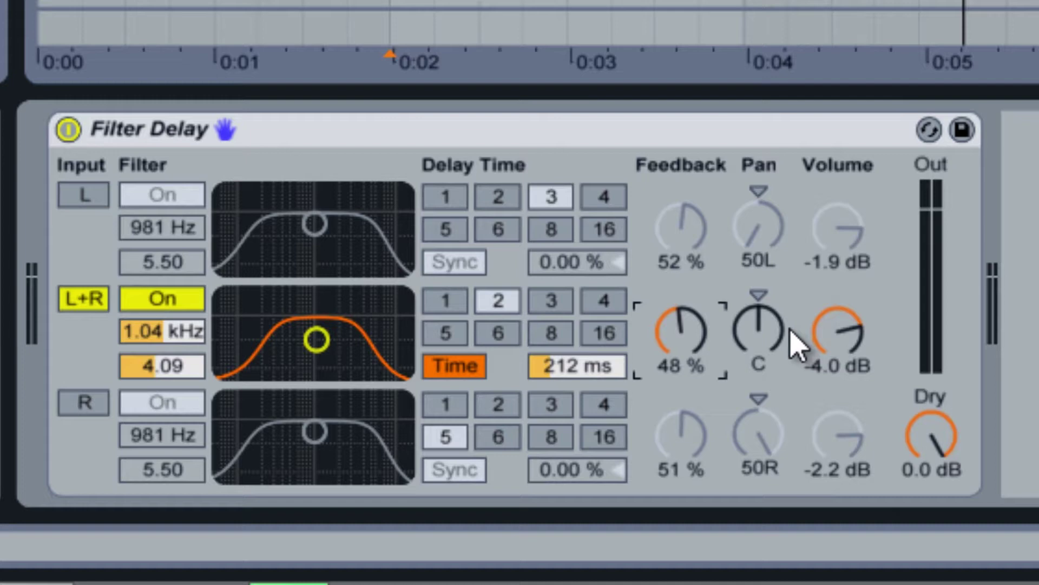
left_click_drag(772, 352, 775, 346)
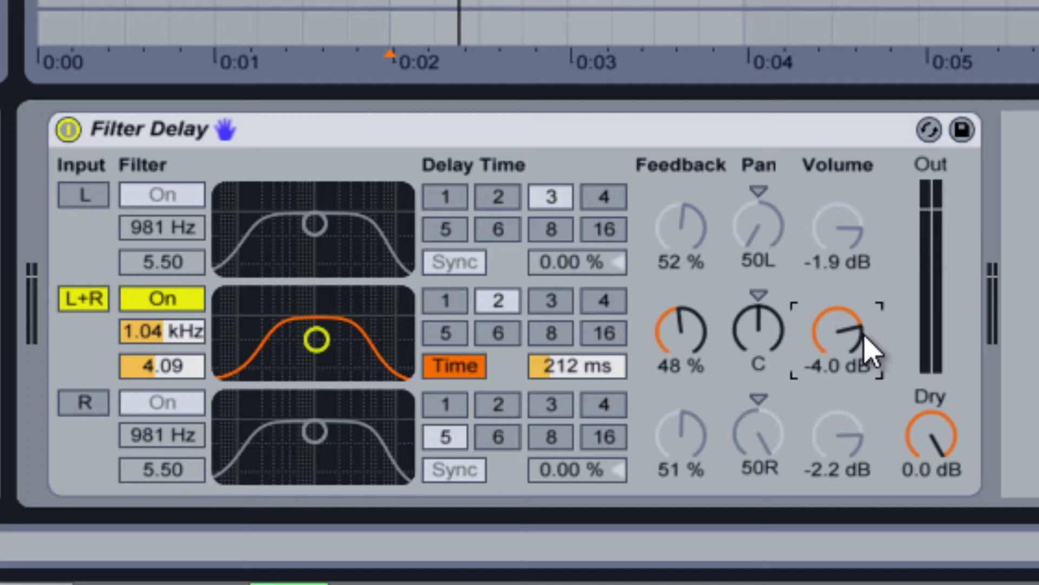
Fine-tune the L+R delay volume to -3.5 dB, leaving Dry at 0.0 dB
scroll(864, 350, "up", 9)
scroll(864, 350, "down", 4)
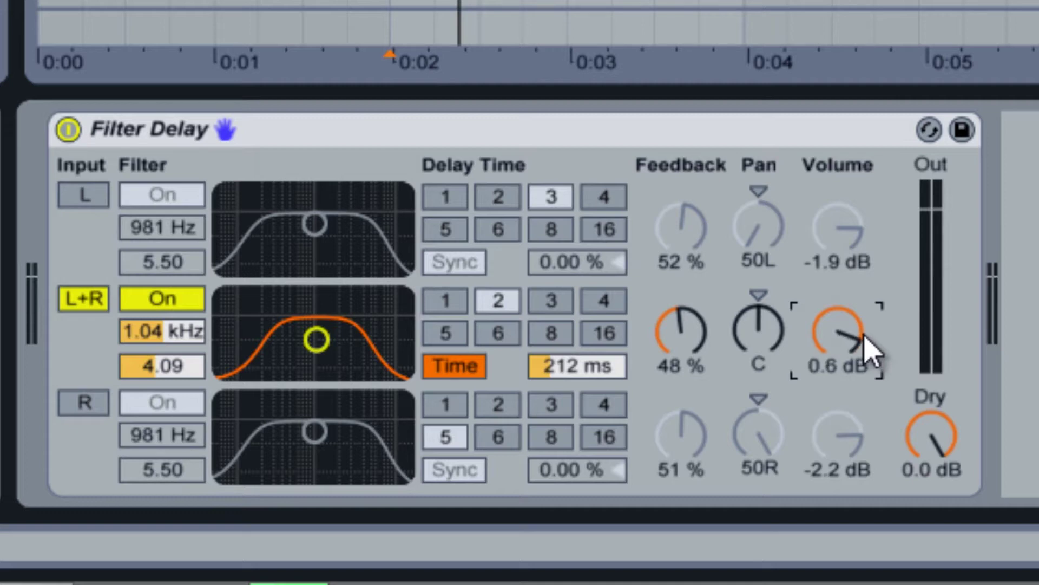
scroll(864, 350, "down", 1)
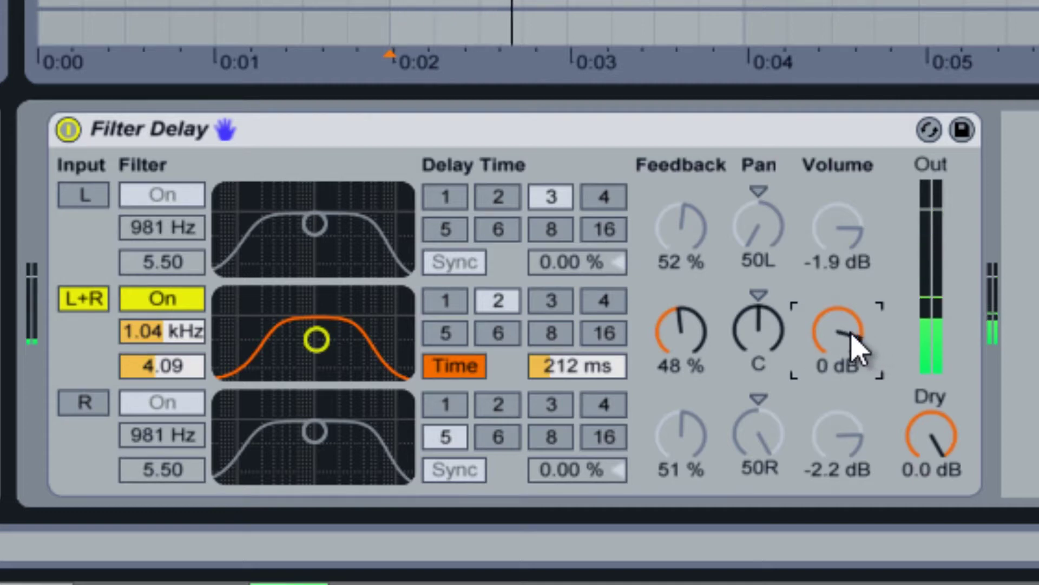
scroll(852, 349, "up", 6)
scroll(851, 368, "down", 12)
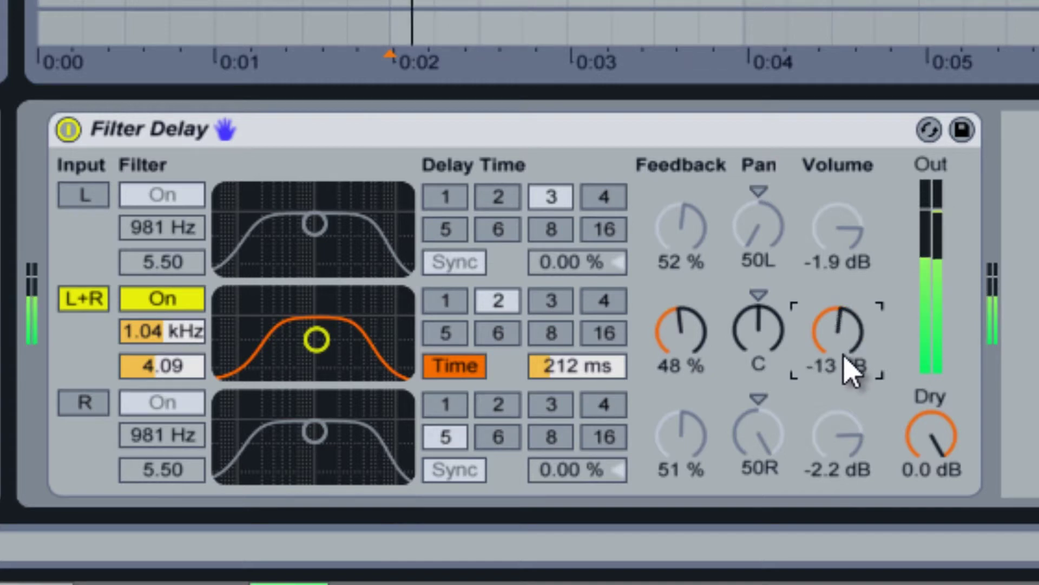
scroll(851, 369, "up", 8)
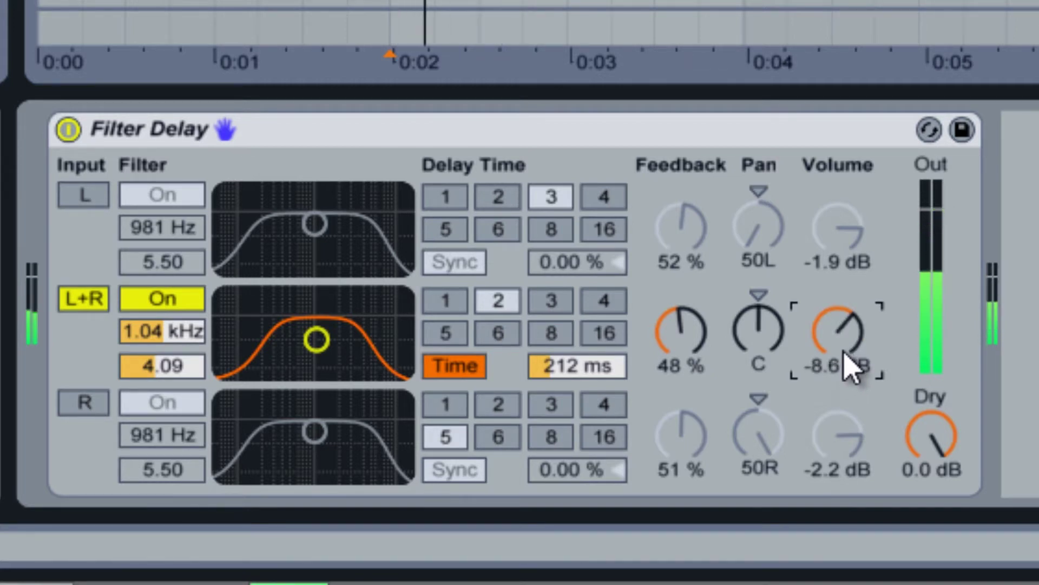
scroll(848, 365, "up", 1)
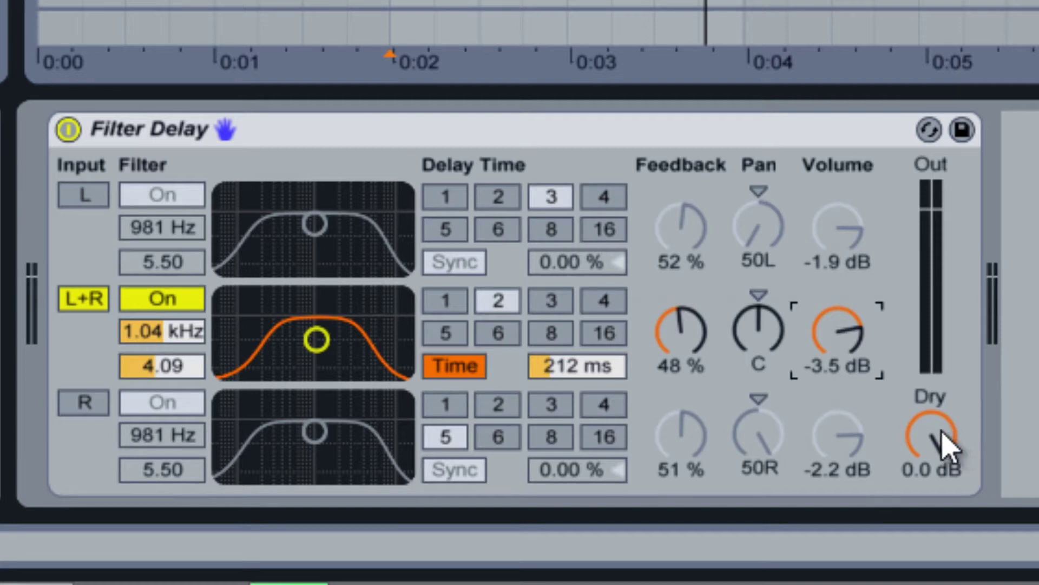
key("space")
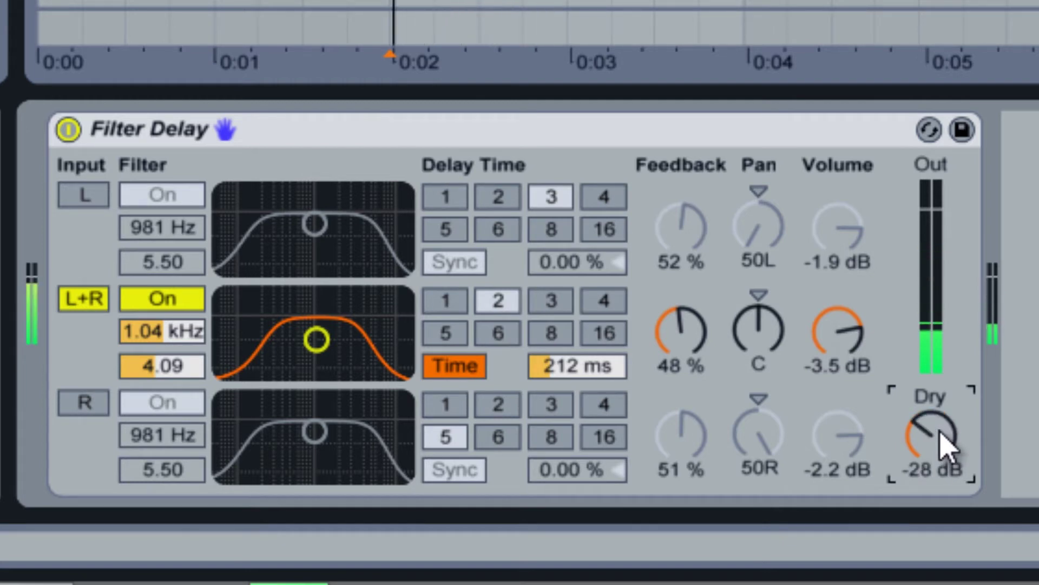
scroll(945, 444, "up", 8)
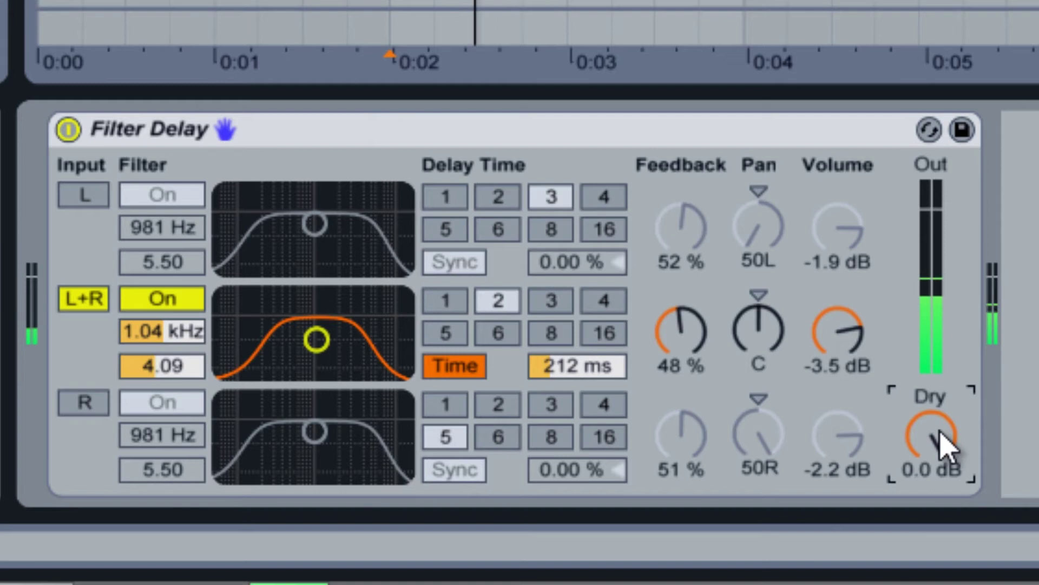